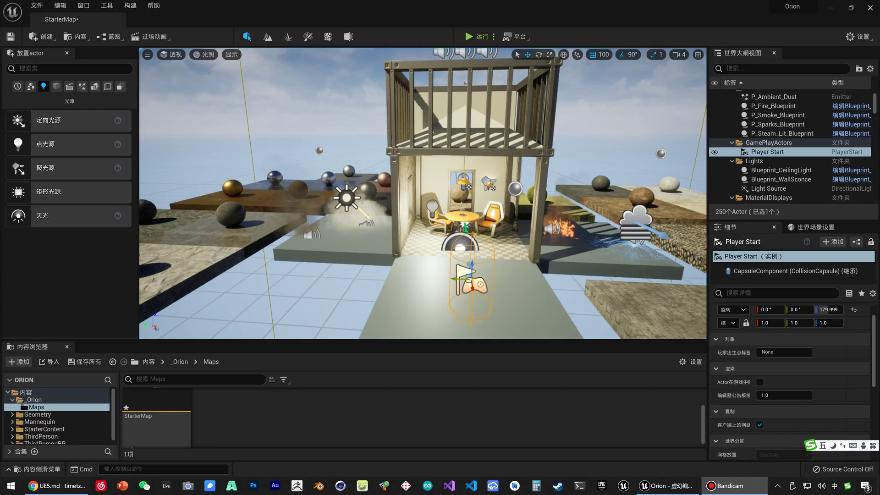
# Step: Playtest the level, then delete the existing Player Start
pyautogui.click(471, 37)
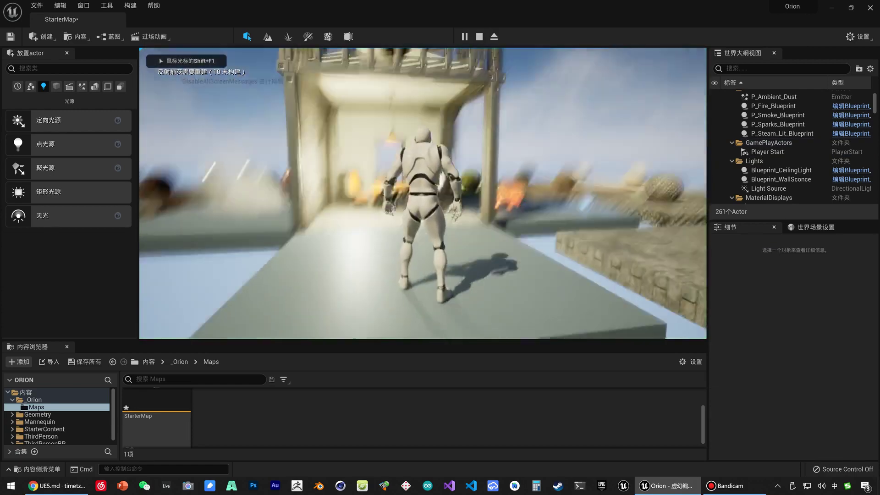
pyautogui.press('Escape')
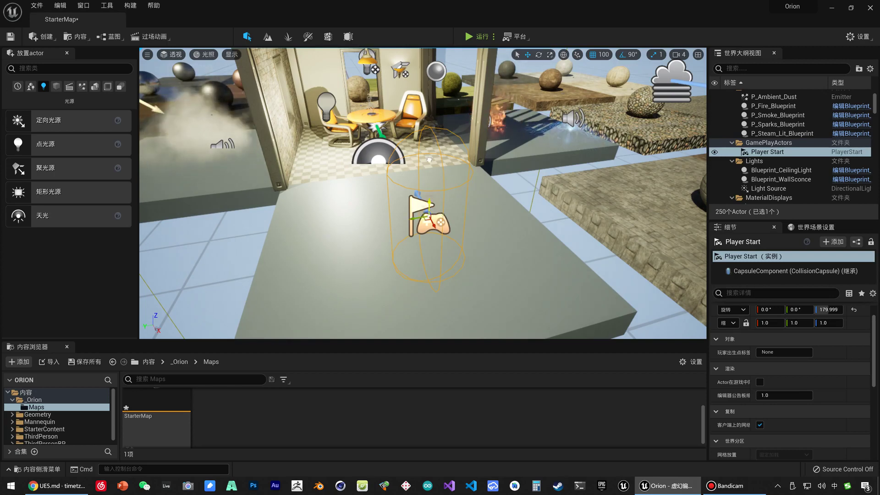
pyautogui.moveTo(429, 160); pyautogui.dragTo(408, 198)
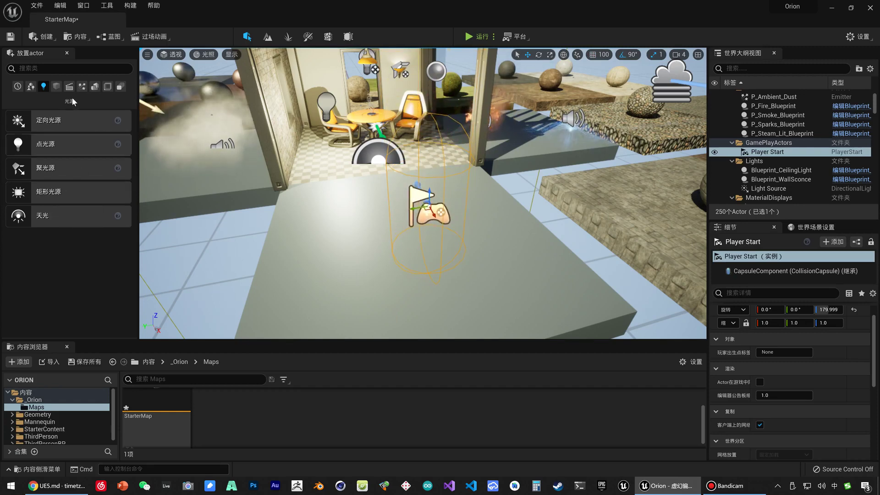
pyautogui.click(31, 87)
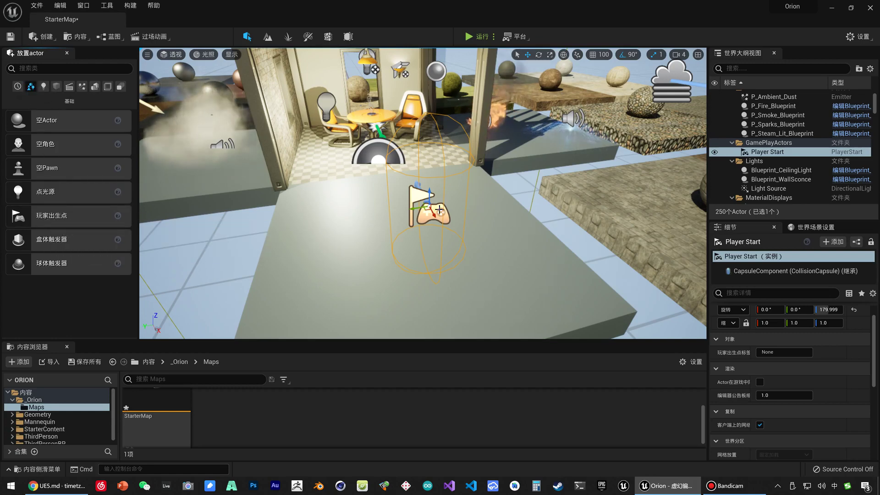
pyautogui.moveTo(413, 209); pyautogui.dragTo(430, 208)
pyautogui.press('Delete')
# Step: Place a new Player Start on the brick floor, playtest from it, then delete it
pyautogui.moveTo(465, 211); pyautogui.dragTo(532, 187, button='right')
pyautogui.moveTo(77, 220); pyautogui.dragTo(514, 257)
pyautogui.click(469, 36)
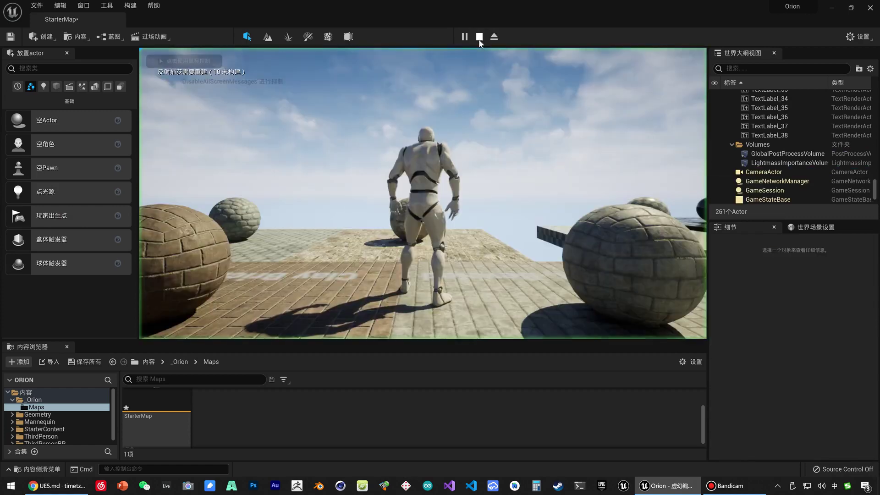
pyautogui.press('Escape')
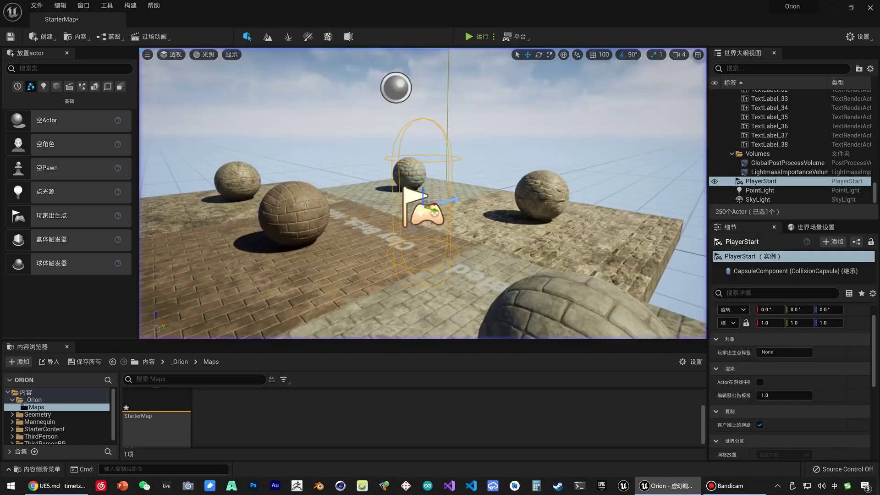
pyautogui.moveTo(426, 162); pyautogui.dragTo(426, 162, button='right')
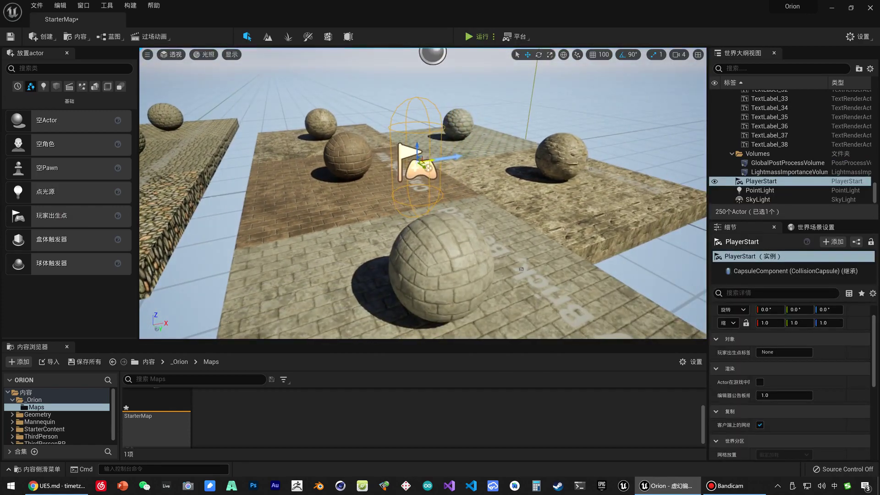
pyautogui.press('Delete')
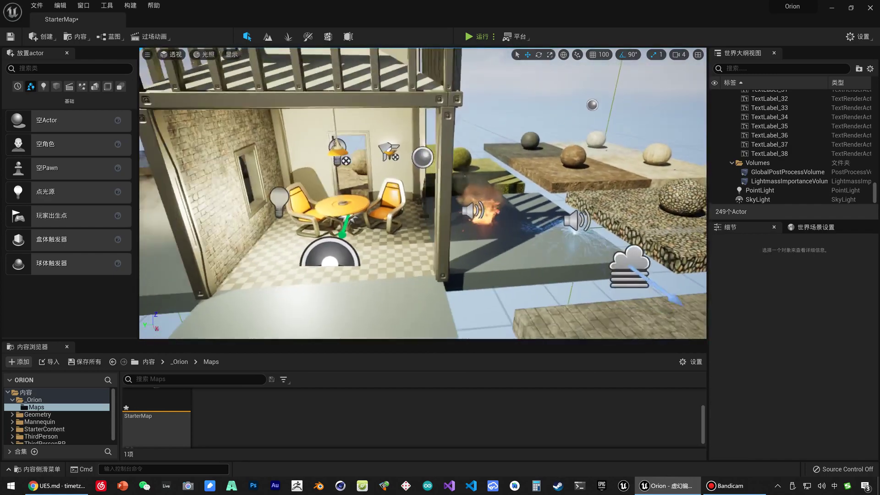
pyautogui.moveTo(442, 201); pyautogui.dragTo(441, 201, button='right')
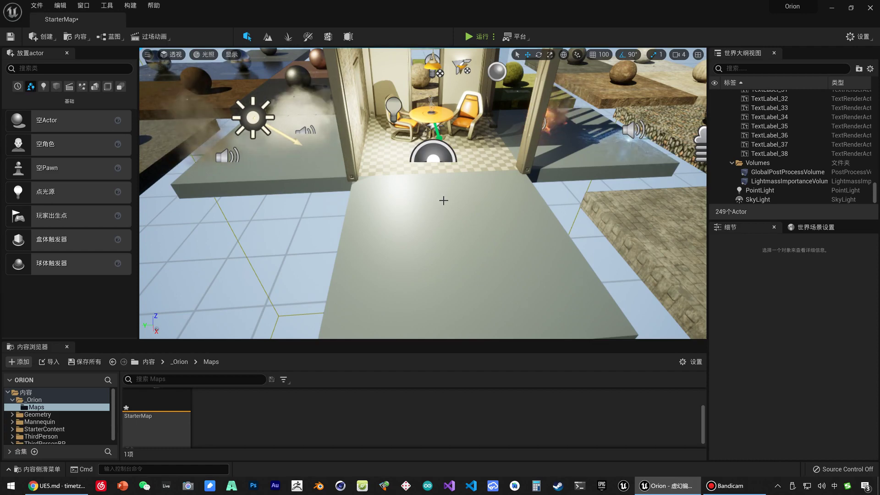
pyautogui.scroll(-5, 441, 199)
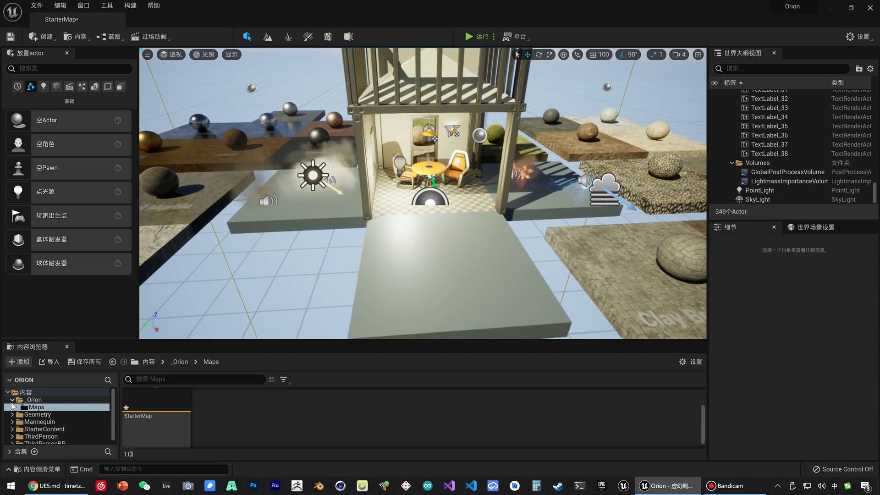
pyautogui.scroll(-1, 13, 405)
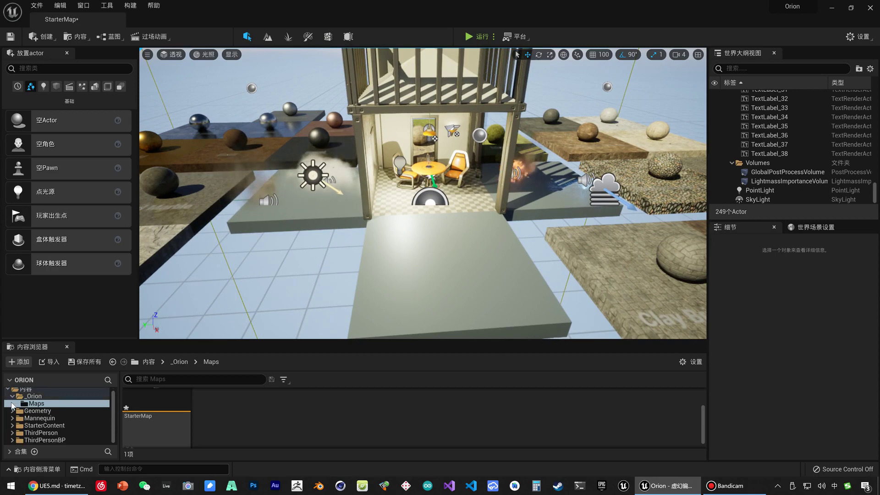
# Step: Browse to ThirdPersonBP > Blueprints, enlarge the asset browser, and select ThirdPersonCharacter
pyautogui.click(44, 426)
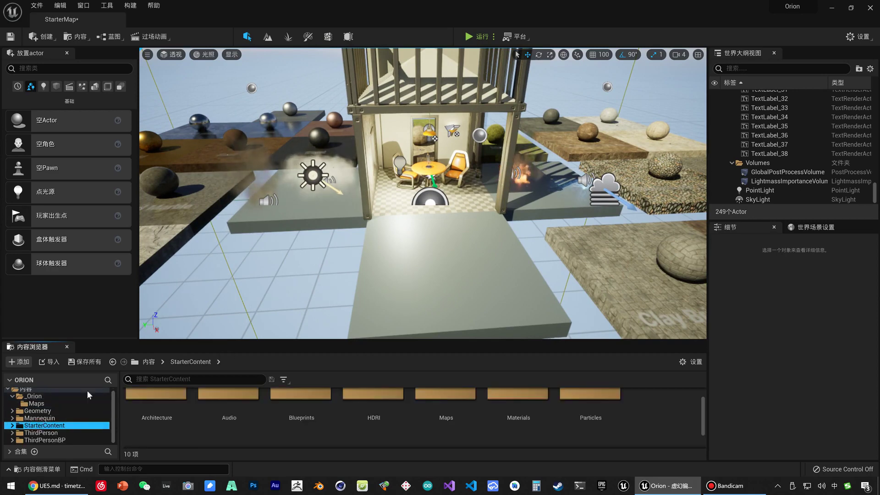
pyautogui.click(43, 440)
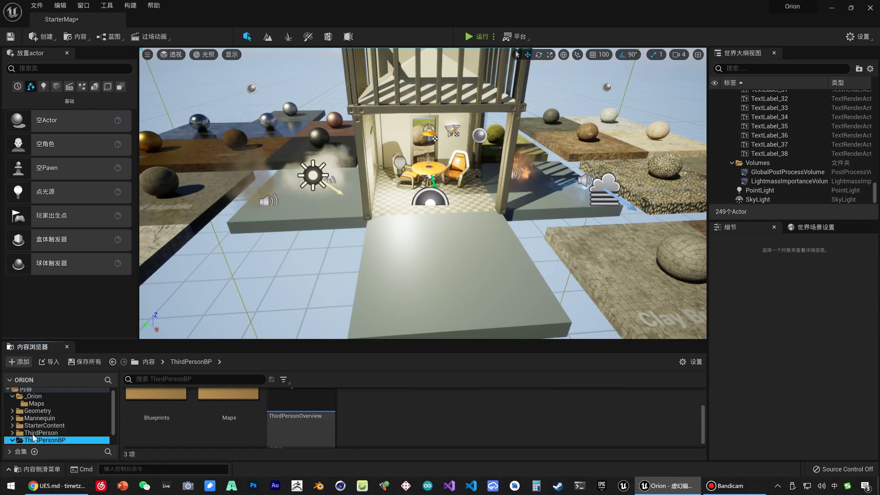
pyautogui.scroll(-2, 32, 438)
pyautogui.click(43, 434)
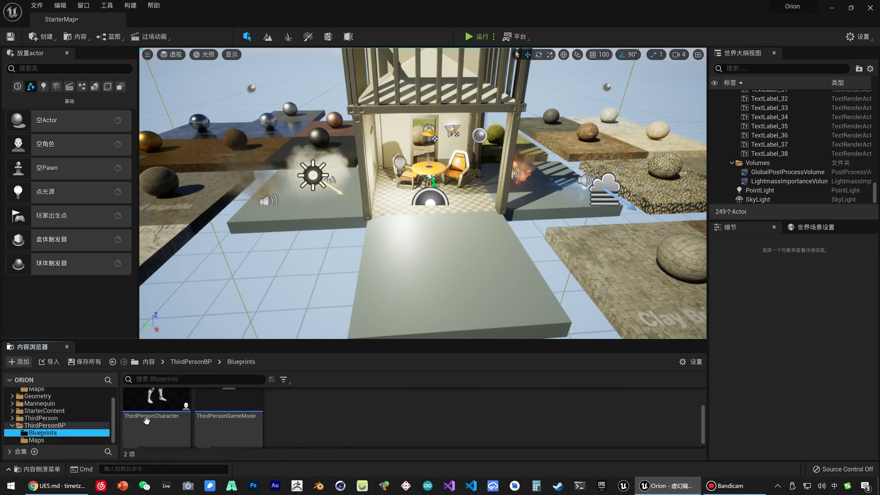
pyautogui.moveTo(219, 340); pyautogui.dragTo(220, 379)
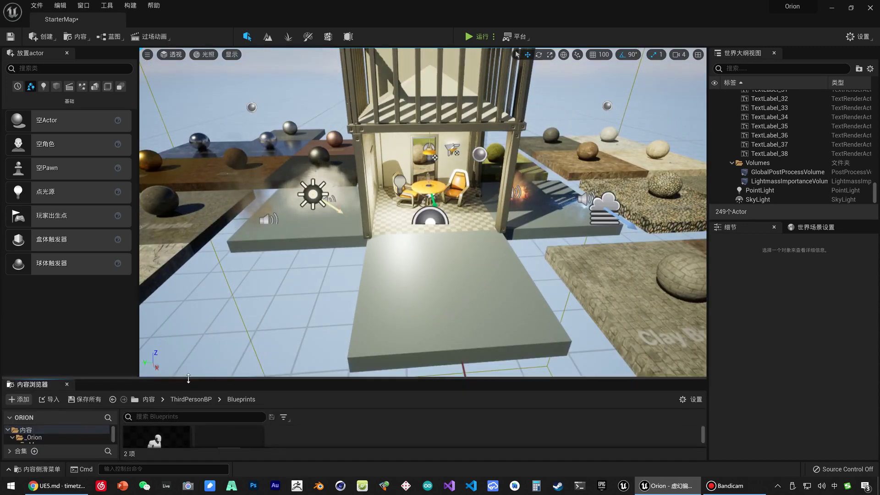
pyautogui.moveTo(193, 327); pyautogui.dragTo(194, 303)
pyautogui.click(158, 402)
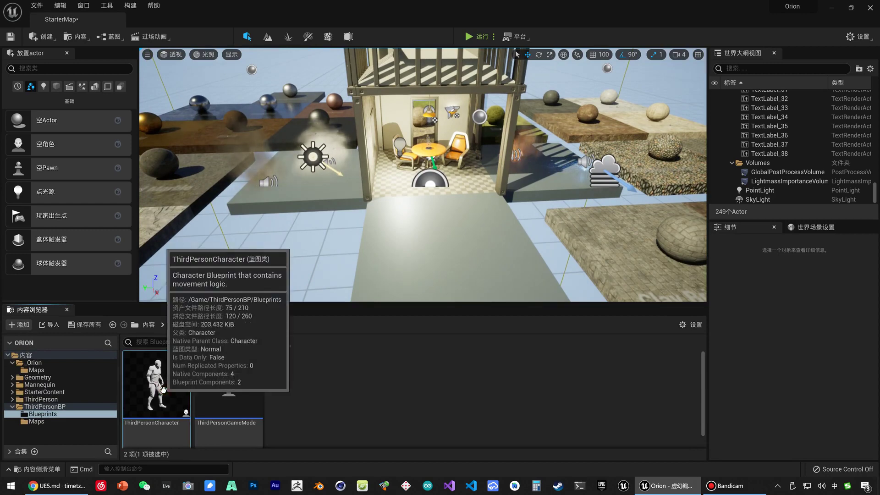
# Step: Create a folder named Characters inside _Orion
pyautogui.rightClick(33, 365)
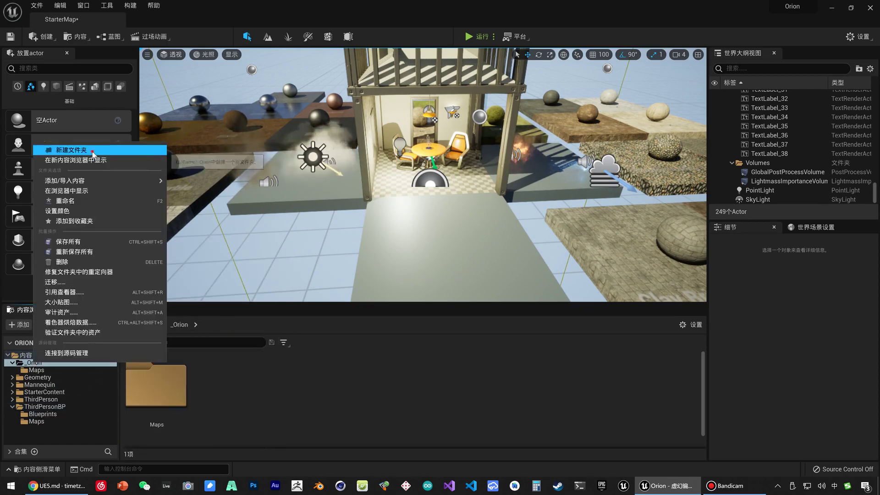
pyautogui.click(92, 150)
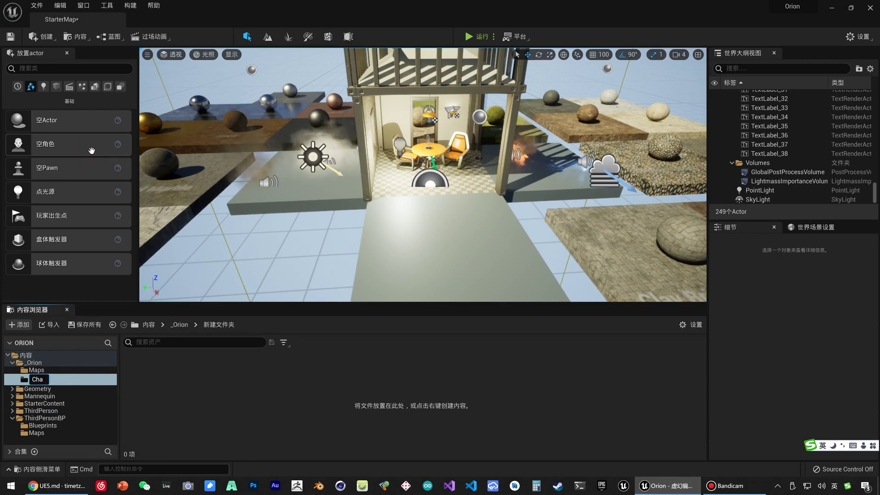
pyautogui.write('Characters')
pyautogui.press('Return')
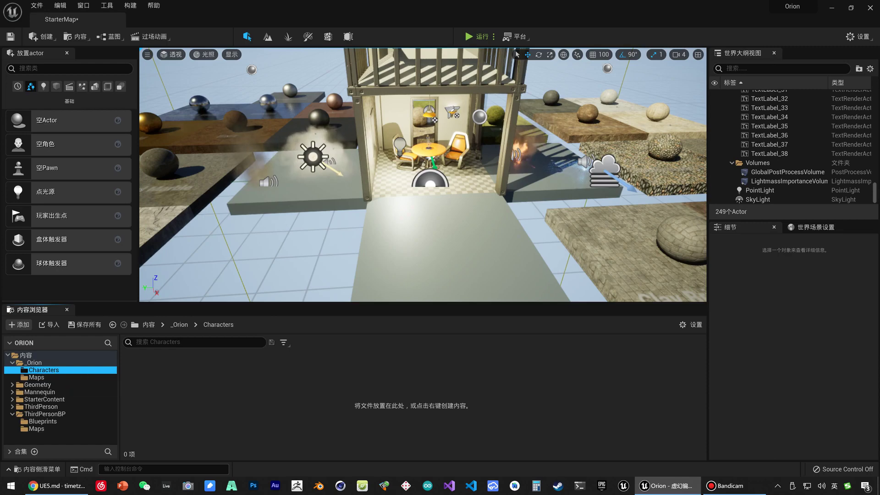
# Step: Create a MrWhite folder inside the Characters folder
pyautogui.press('shift')
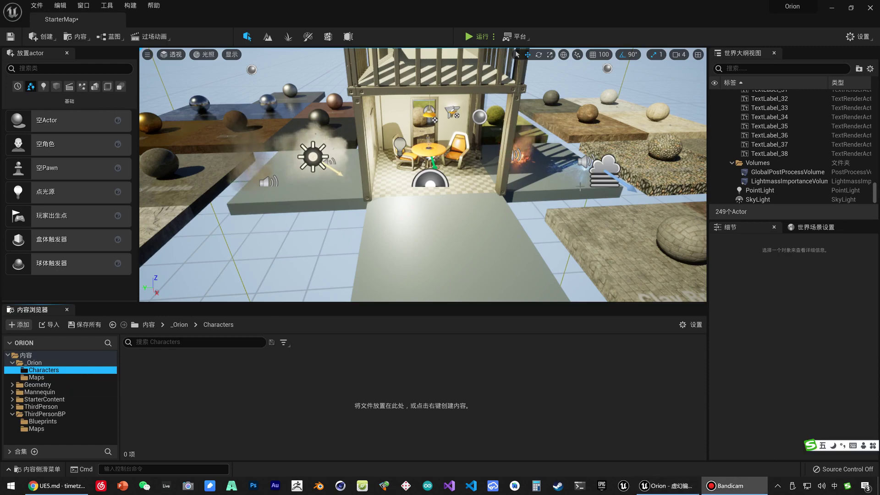
pyautogui.click(37, 377)
pyautogui.click(51, 370)
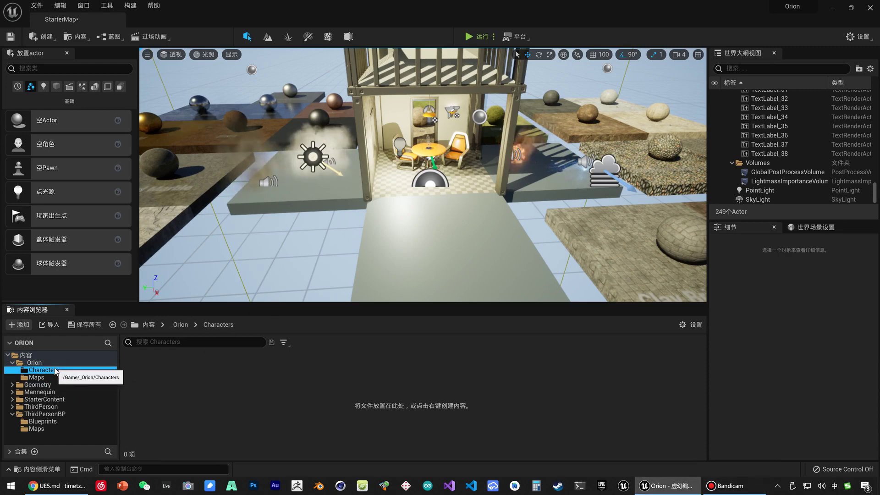
pyautogui.rightClick(55, 370)
pyautogui.click(102, 156)
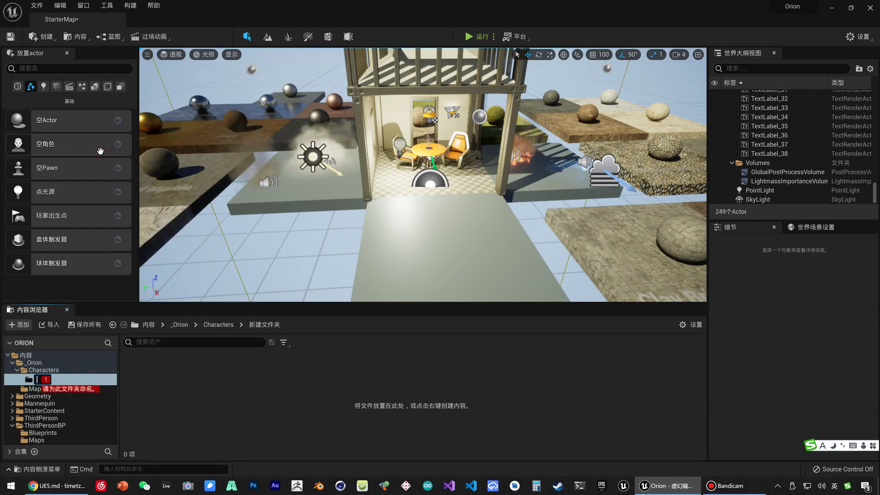
pyautogui.press('Return')
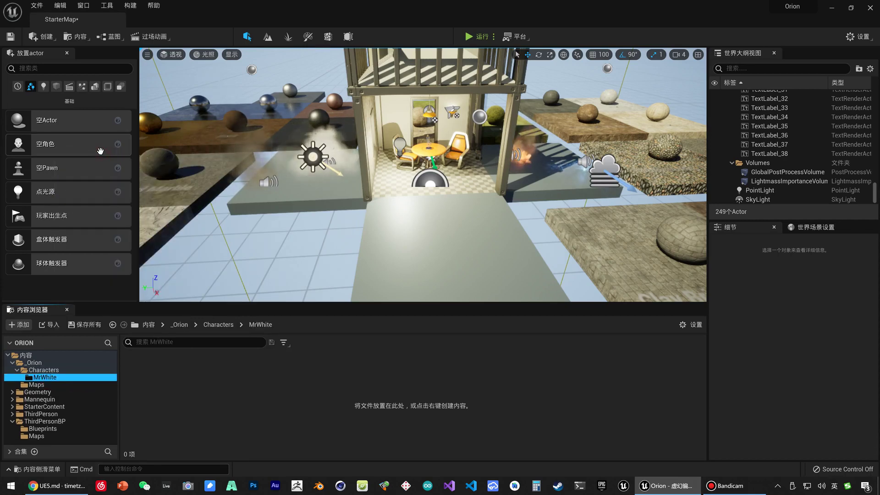
# Step: Copy ThirdPersonCharacter from ThirdPersonBP/Blueprints into the MrWhite folder
pyautogui.click(46, 429)
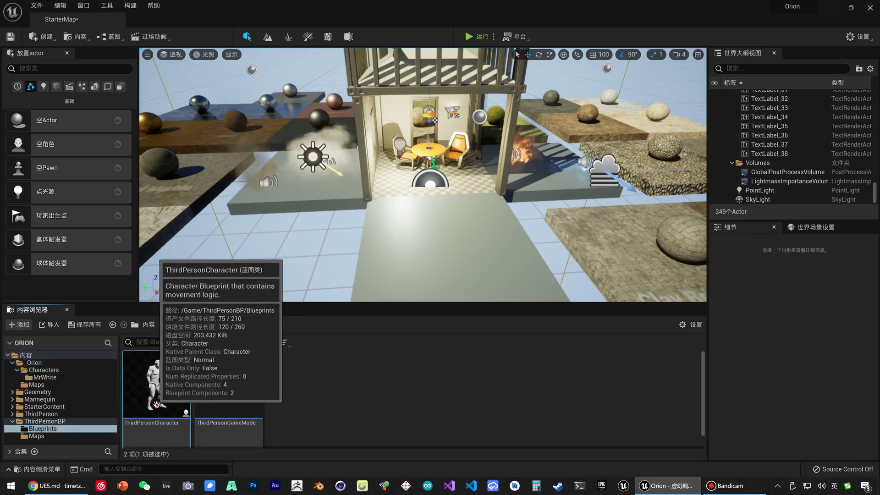
pyautogui.moveTo(149, 403); pyautogui.dragTo(51, 378)
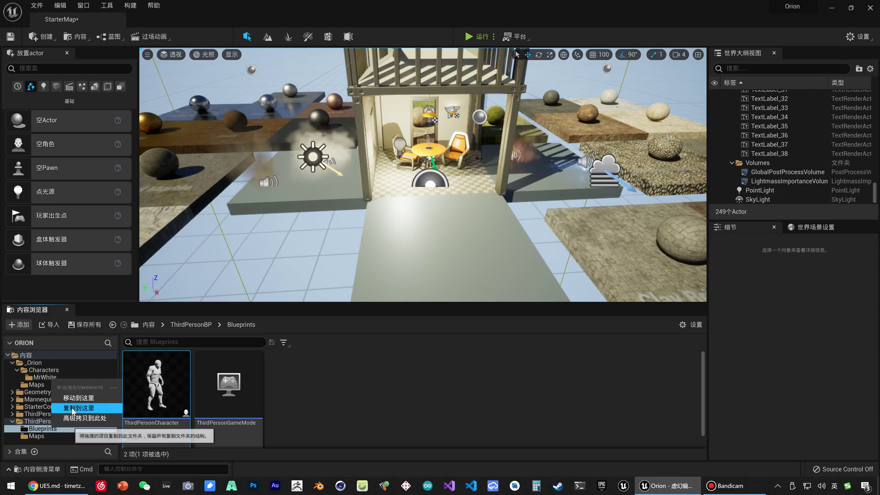
pyautogui.click(73, 410)
pyautogui.click(46, 378)
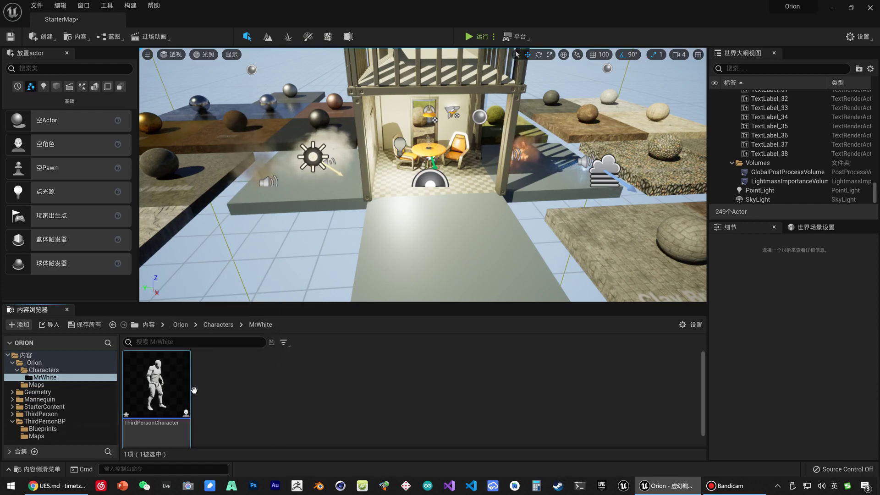
pyautogui.click(56, 430)
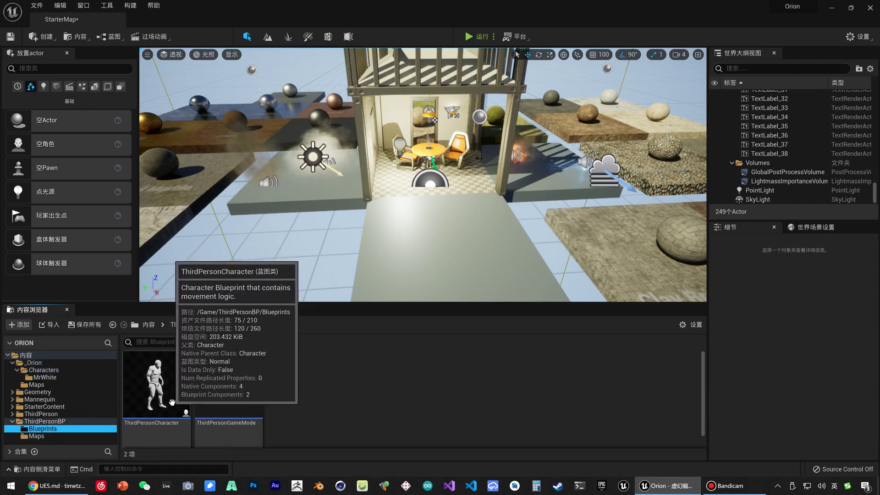
pyautogui.click(46, 377)
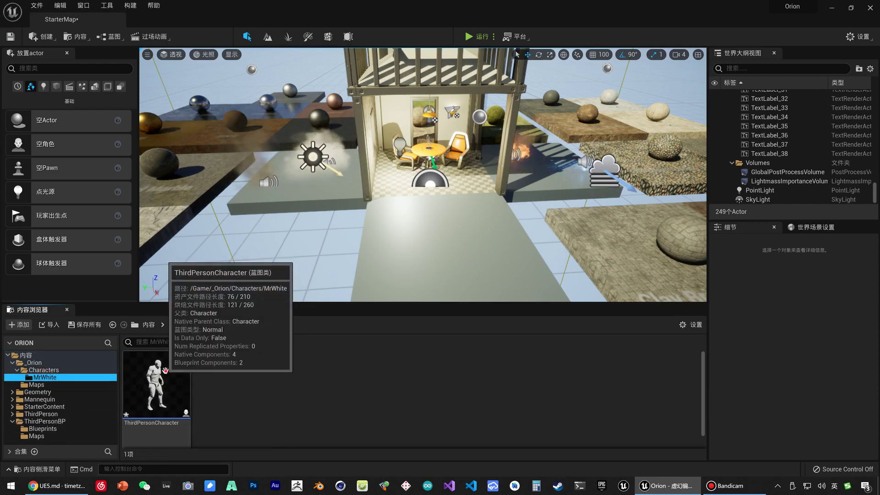
# Step: Place the copied ThirdPersonCharacter on the grey platform in the level
pyautogui.click(166, 393)
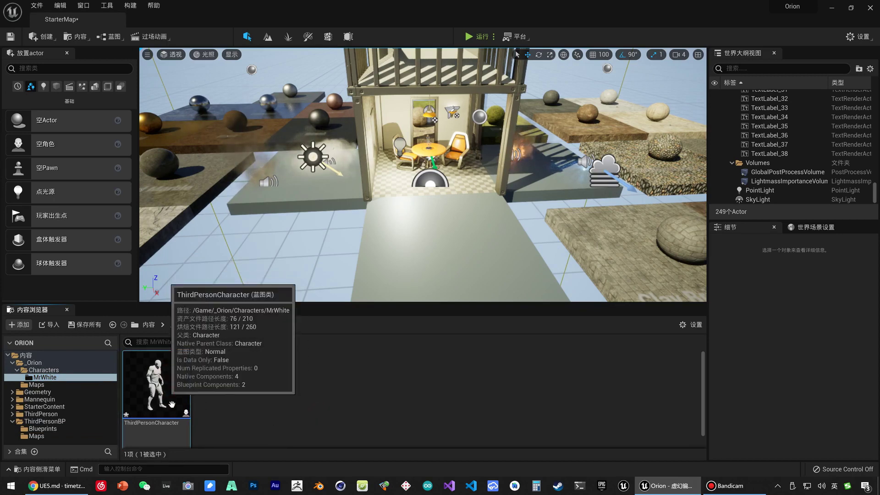
pyautogui.click(156, 393)
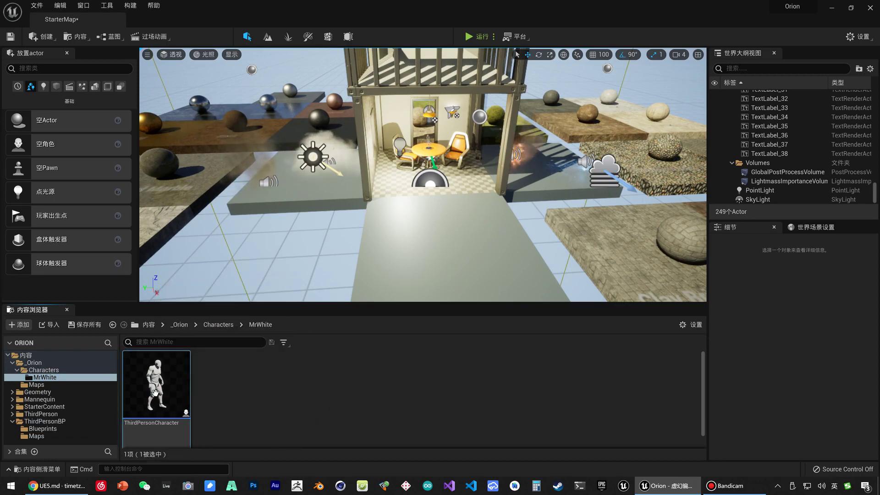
pyautogui.moveTo(154, 379); pyautogui.dragTo(450, 247)
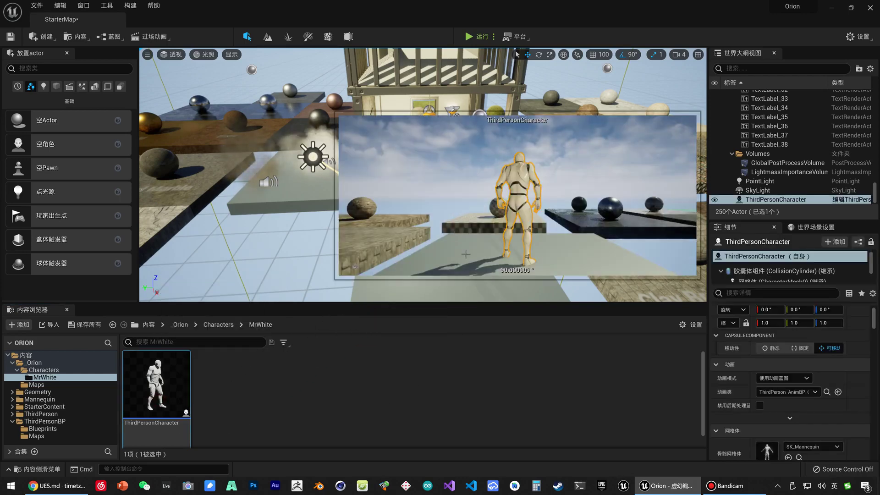
pyautogui.moveTo(310, 167); pyautogui.dragTo(399, 165, button='right')
pyautogui.press('d')
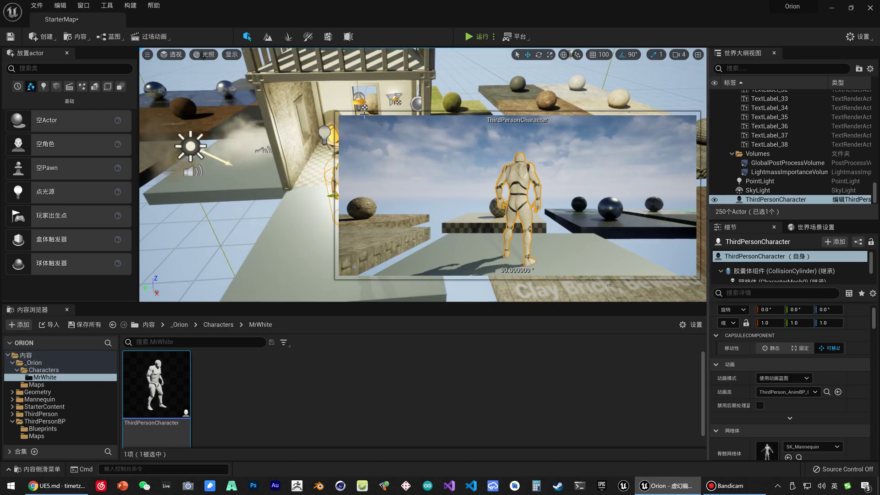
pyautogui.click(60, 6)
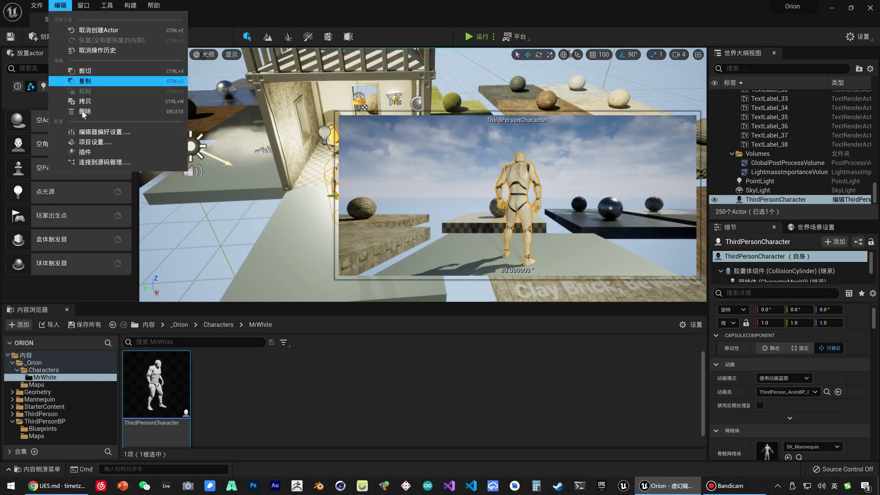
pyautogui.click(92, 143)
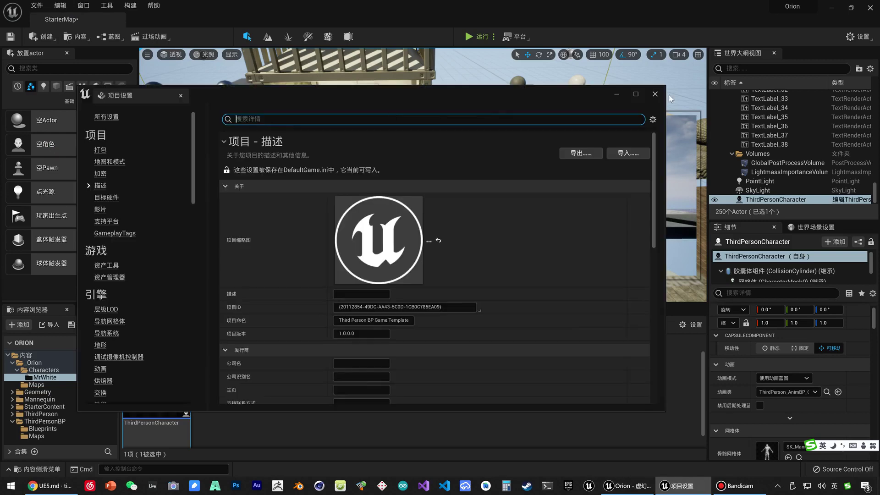
pyautogui.write('cam')
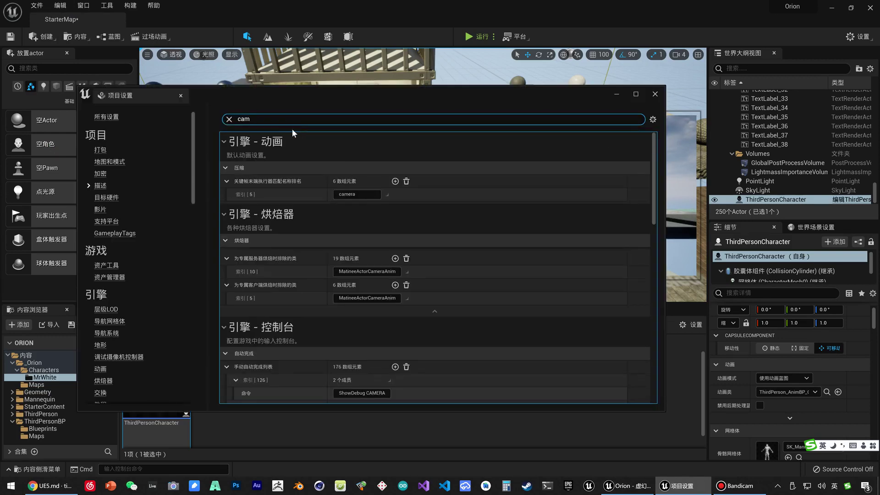
pyautogui.click(655, 95)
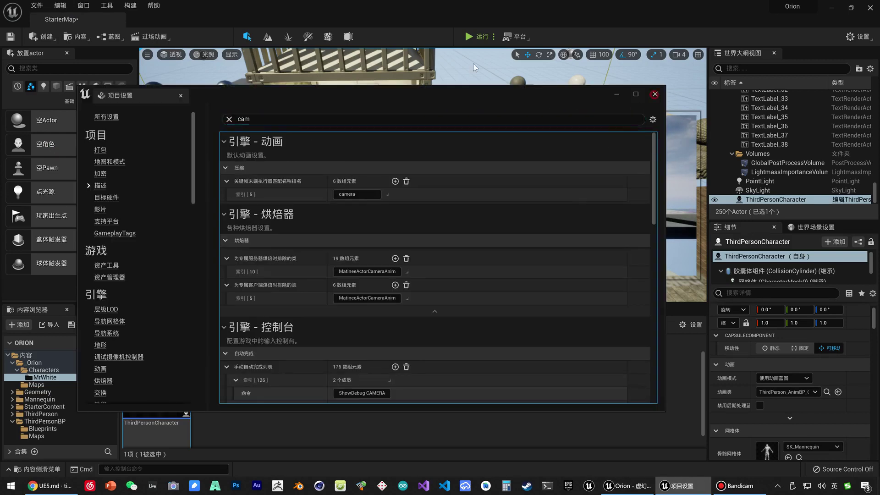
pyautogui.click(59, 5)
# Step: In Editor Preferences, search 'cam' and set Camera Preview Size to 2.0
pyautogui.click(102, 131)
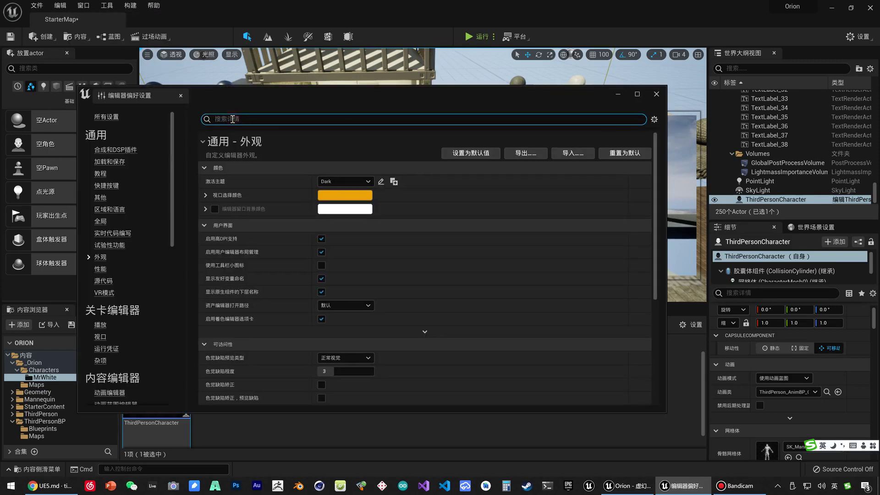
pyautogui.write('cam')
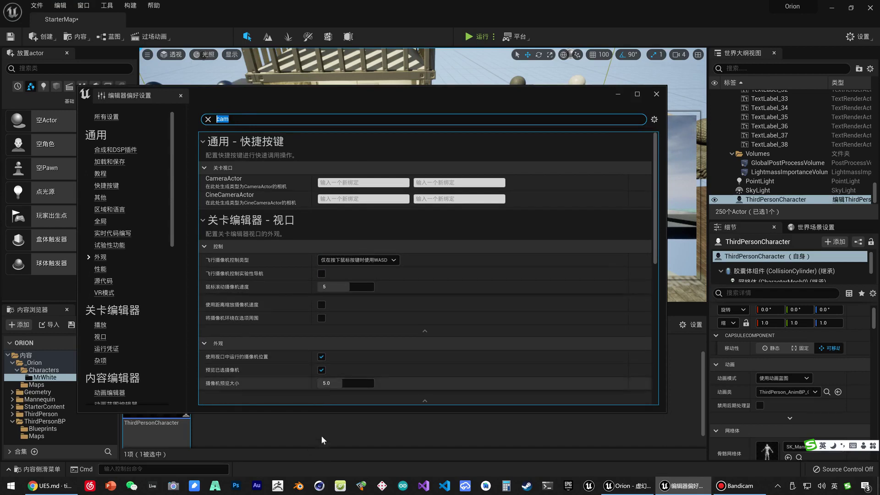
pyautogui.click(343, 383)
pyautogui.press('Return')
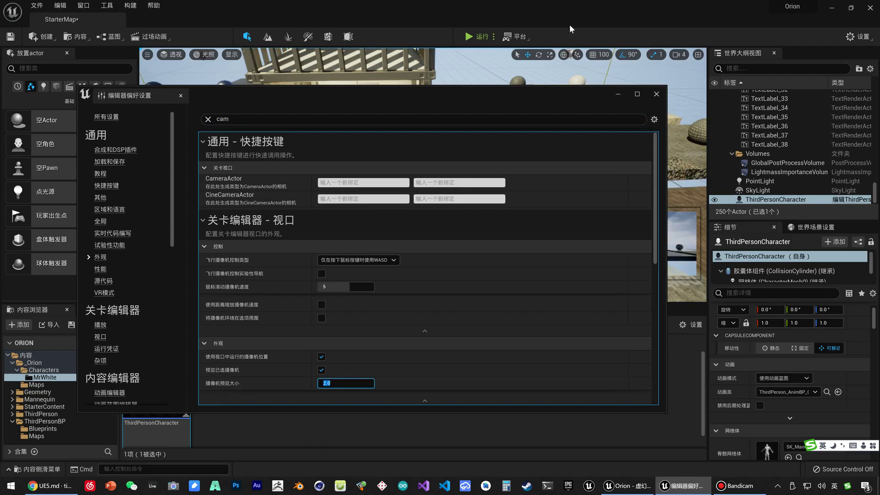
pyautogui.click(656, 95)
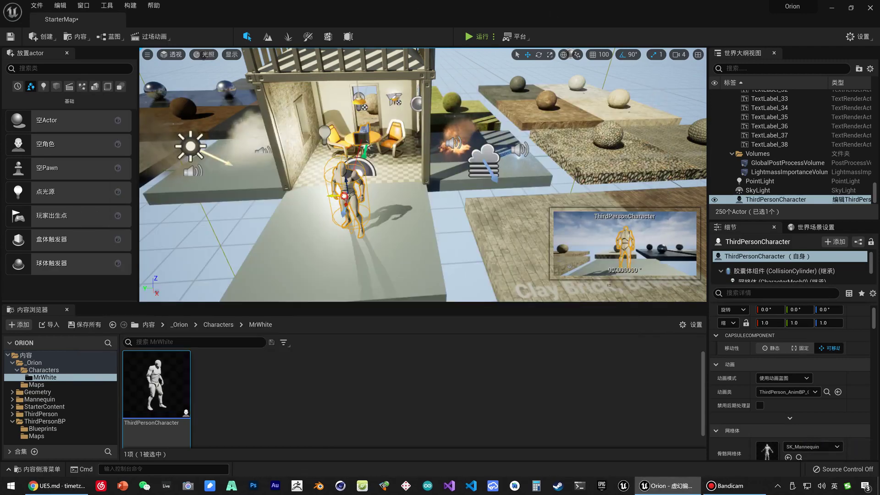
# Step: Rotate the character 180° around Z, run a quick play test, then focus on it
pyautogui.press('e')
pyautogui.moveTo(361, 204); pyautogui.dragTo(289, 205)
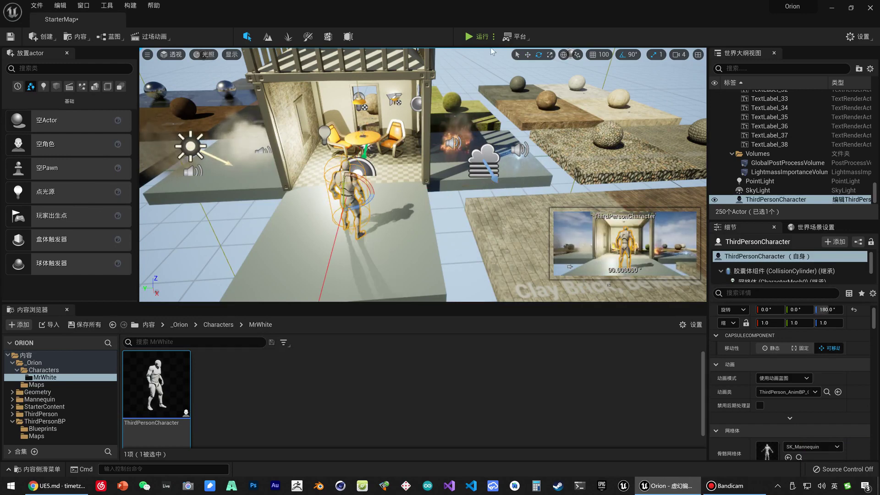
pyautogui.moveTo(373, 167)
pyautogui.mouseDown(button='right')
pyautogui.moveTo(389, 171)
pyautogui.moveTo(360, 167)
pyautogui.moveTo(367, 164)
pyautogui.mouseUp(button='right')
pyautogui.click(478, 38)
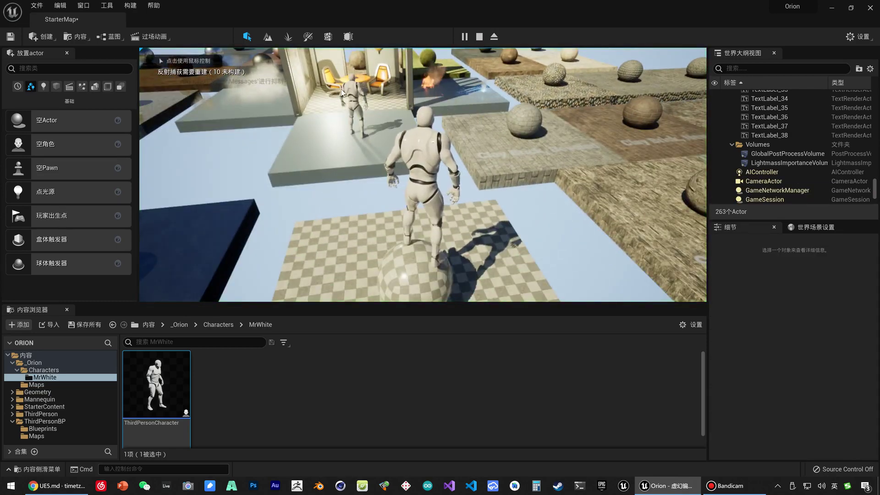
pyautogui.press('Escape')
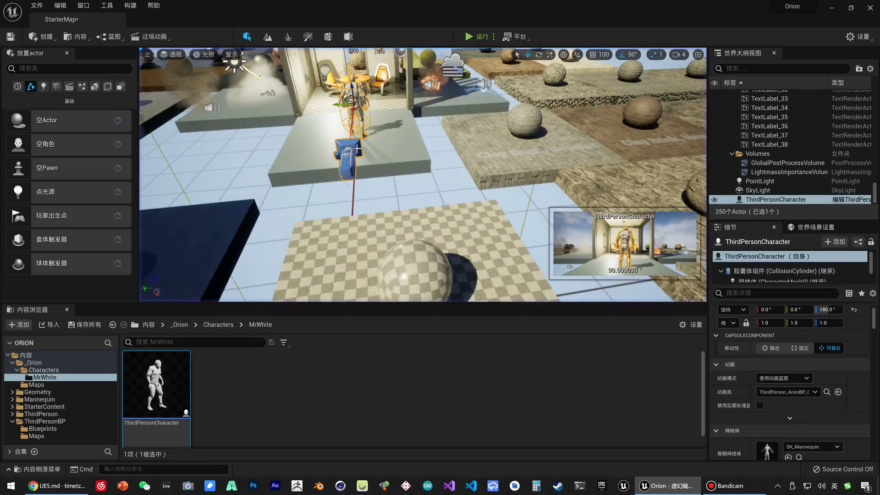
pyautogui.press('f')
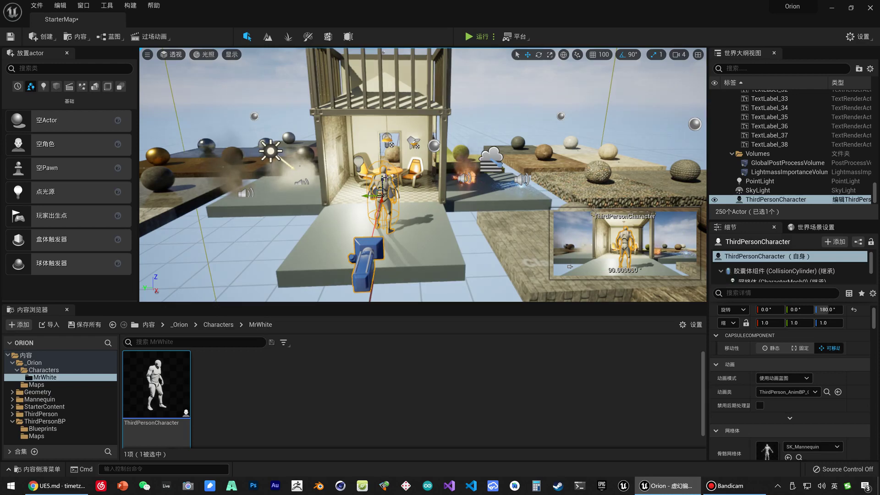
# Step: Set the character's Auto Possess Player to Player 0 in the Pawn details
pyautogui.click(734, 294)
pyautogui.moveTo(874, 321); pyautogui.dragTo(877, 440)
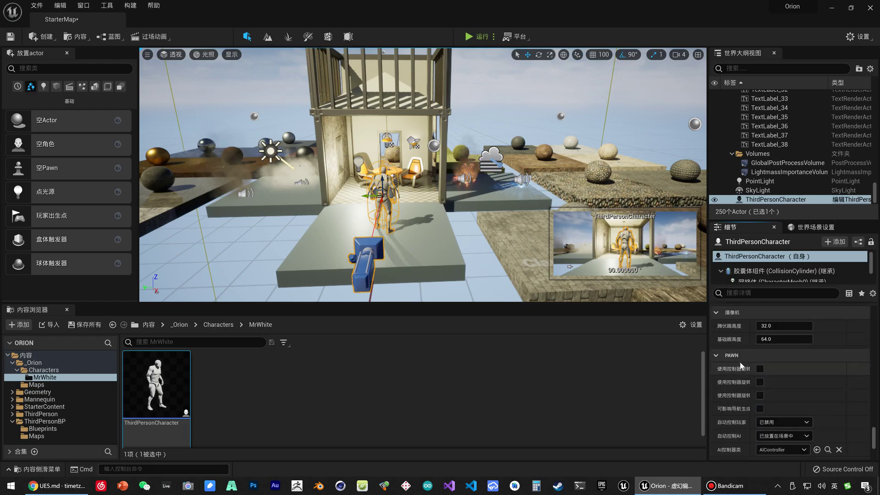
pyautogui.scroll(-1, 736, 427)
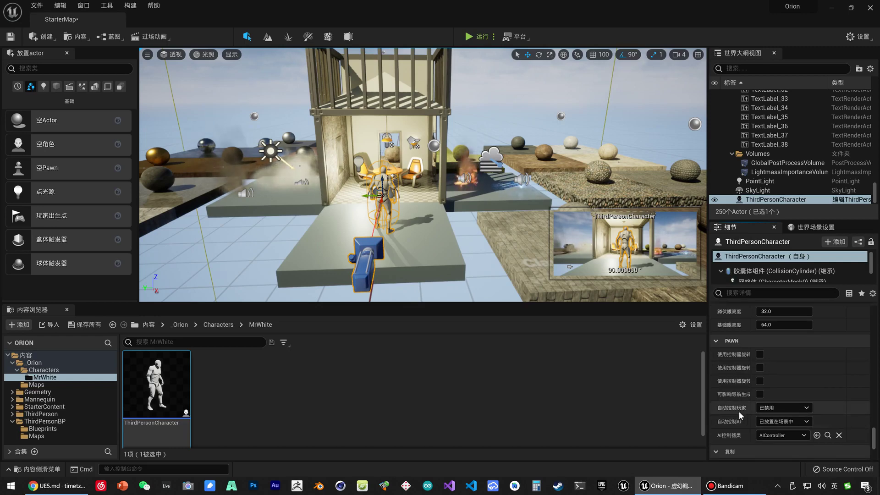
pyautogui.click(777, 408)
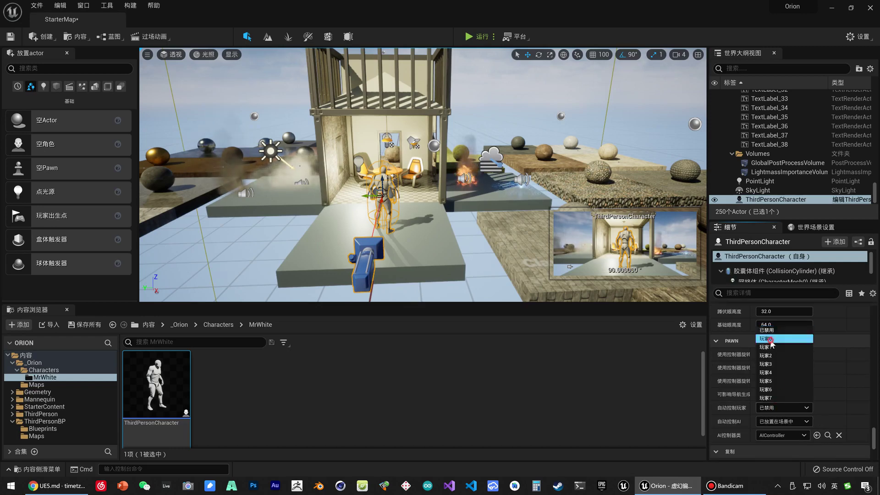
pyautogui.click(771, 339)
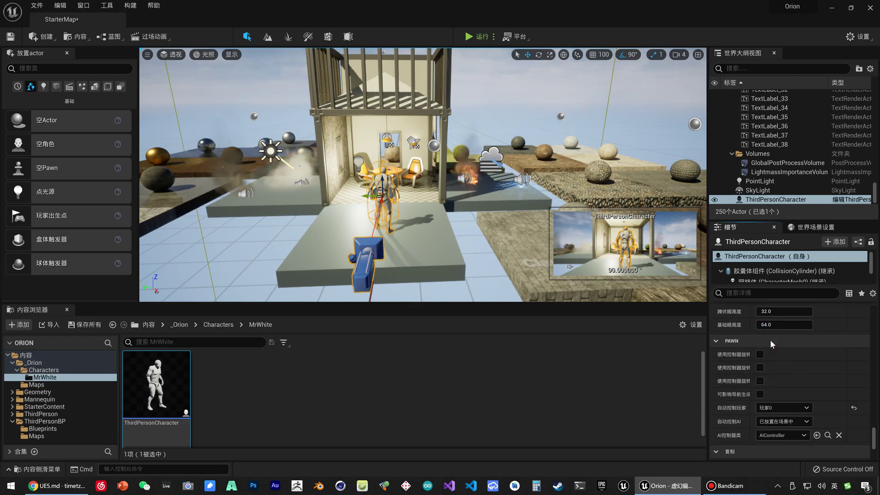
# Step: Play the level, run the character forward with W, then stop
pyautogui.click(478, 41)
pyautogui.press('w')
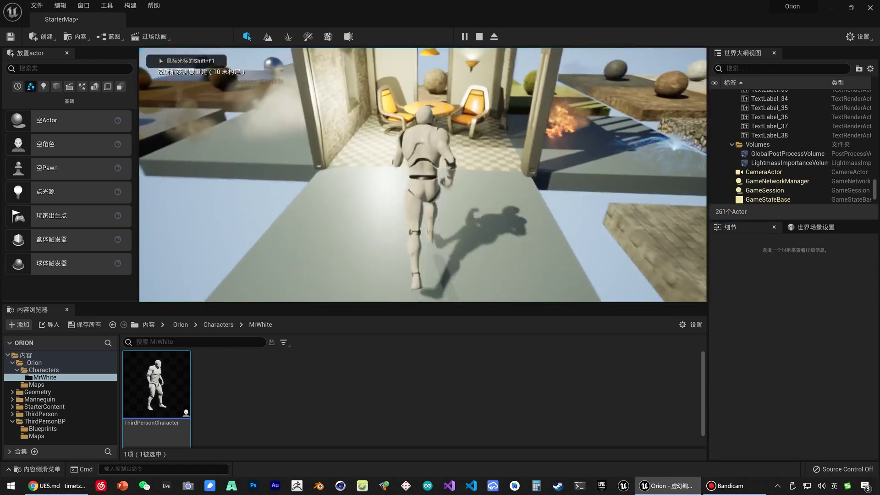
pyautogui.press('Escape')
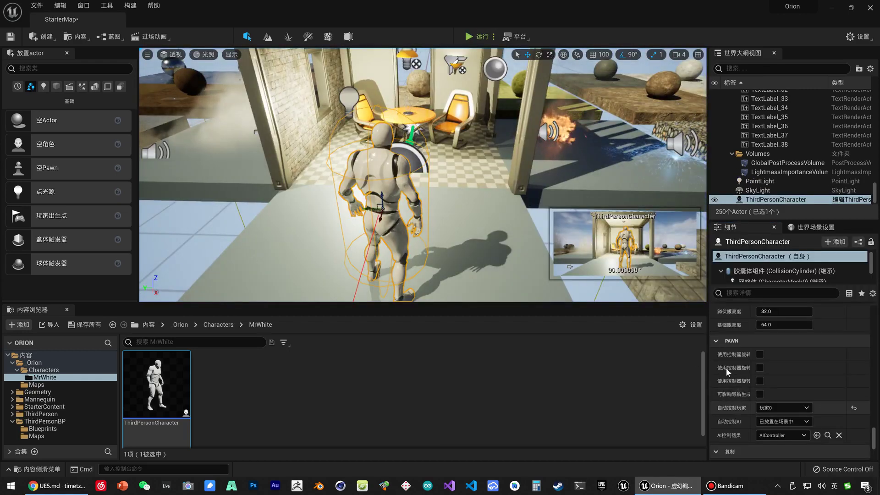
pyautogui.scroll(10, 808, 397)
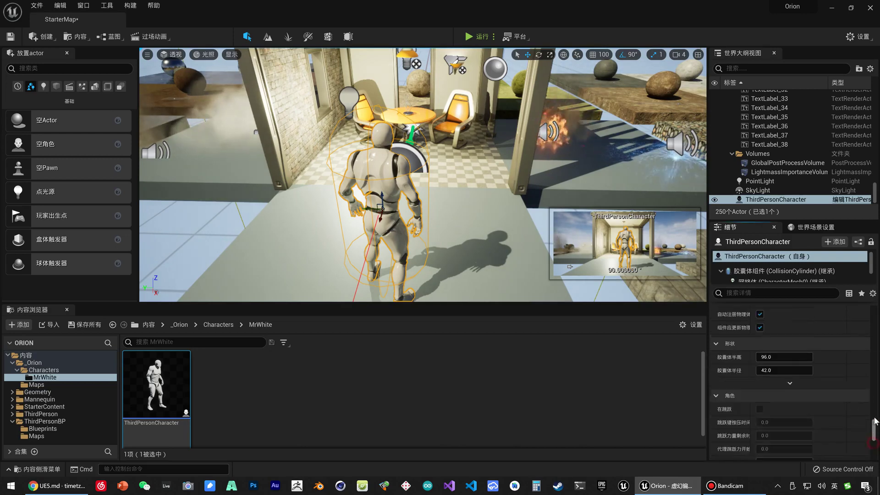
pyautogui.scroll(2, 808, 397)
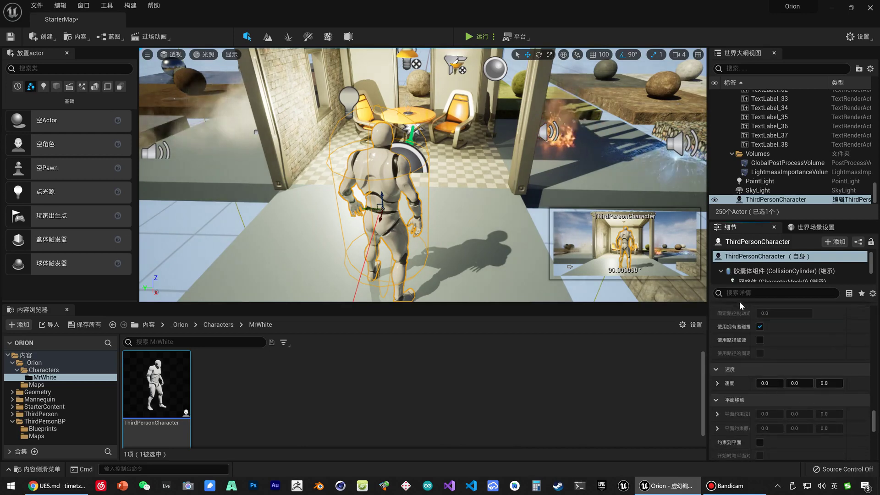
pyautogui.click(740, 294)
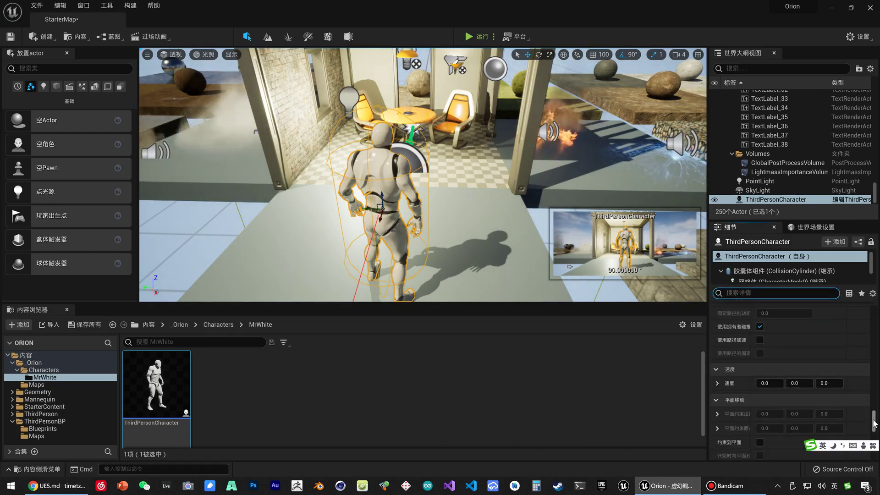
pyautogui.moveTo(874, 425); pyautogui.dragTo(874, 447)
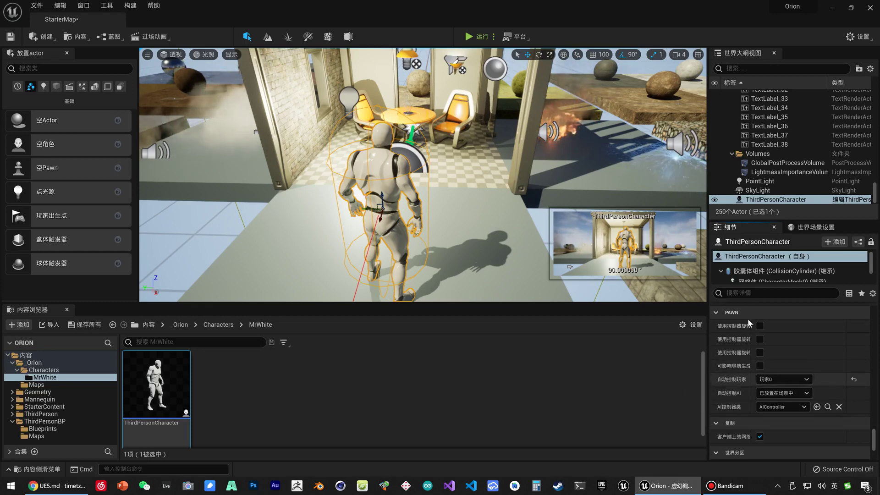
pyautogui.click(752, 293)
pyautogui.write('aut')
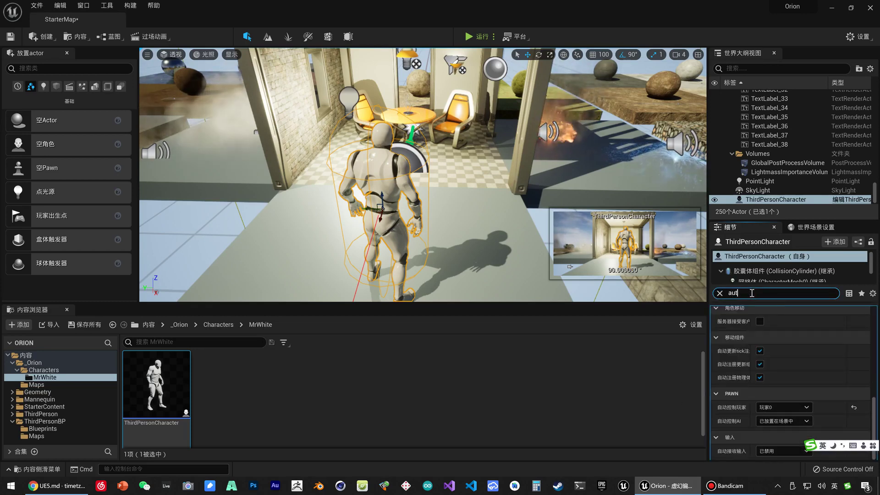
pyautogui.write('o')
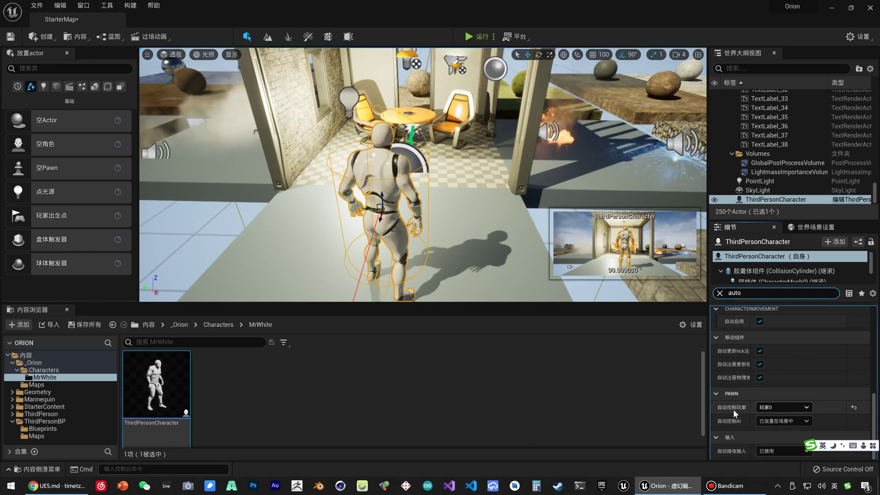
pyautogui.click(784, 406)
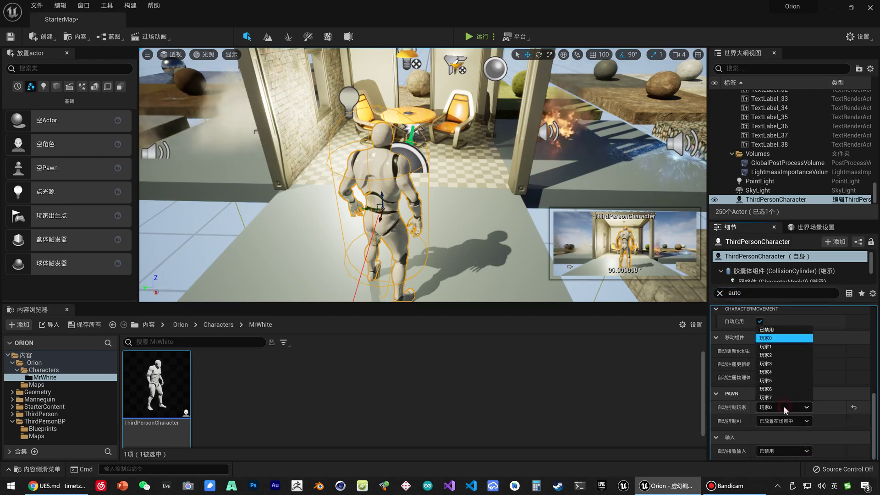
pyautogui.click(769, 338)
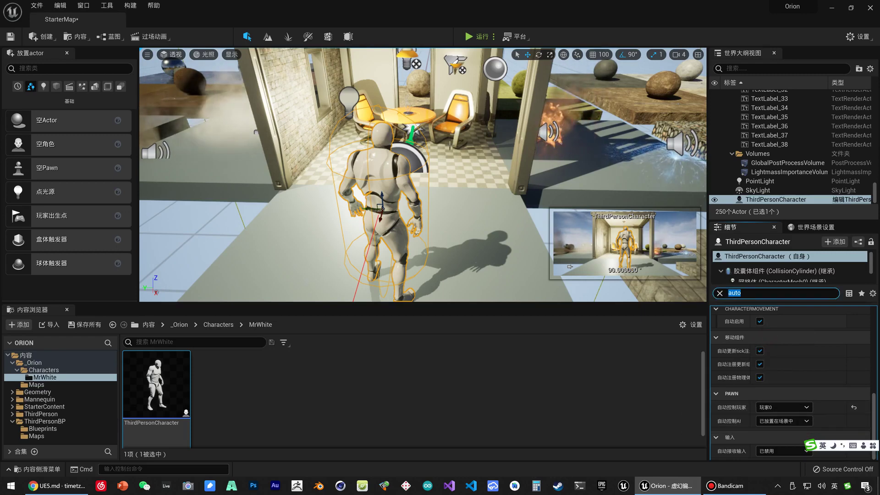
pyautogui.scroll(-5, 437, 163)
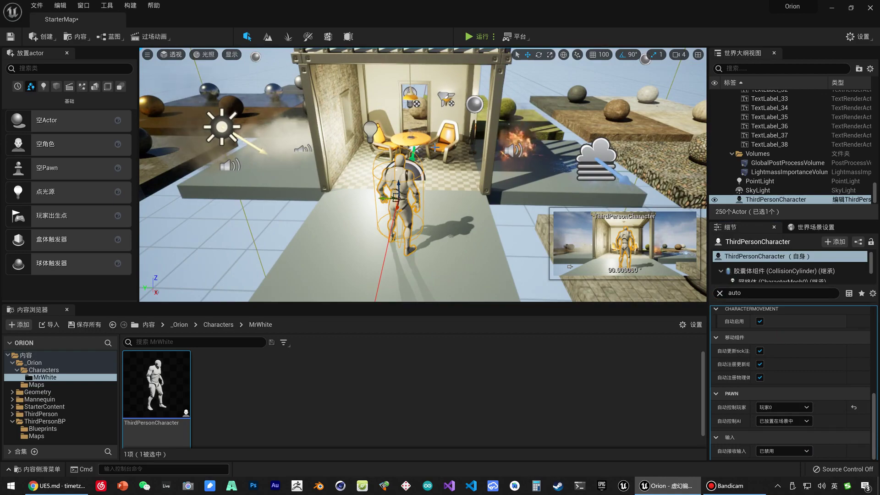
pyautogui.moveTo(446, 215); pyautogui.dragTo(481, 231, button='right')
pyautogui.click(446, 218)
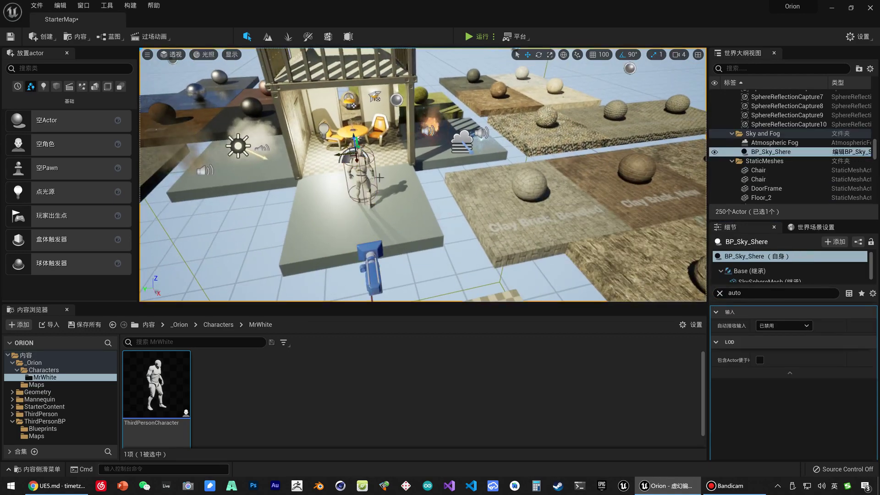
pyautogui.moveTo(394, 185); pyautogui.dragTo(380, 177, button='right')
pyautogui.click(362, 189)
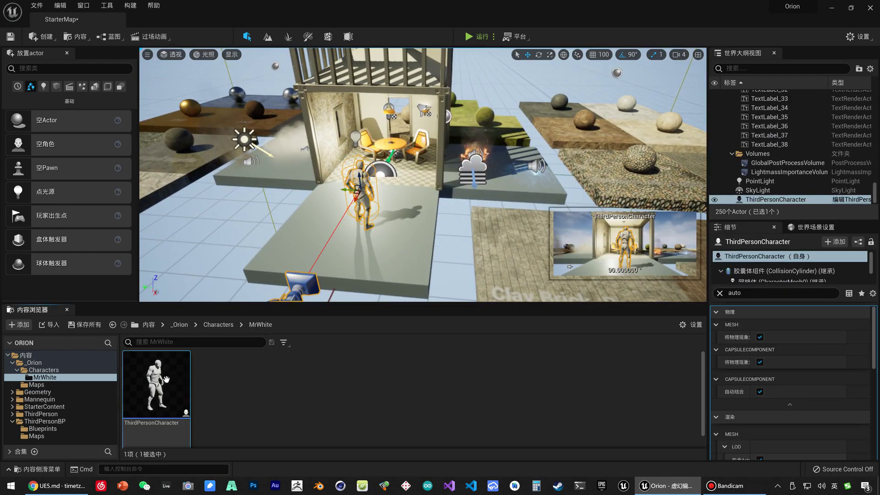
pyautogui.click(852, 201)
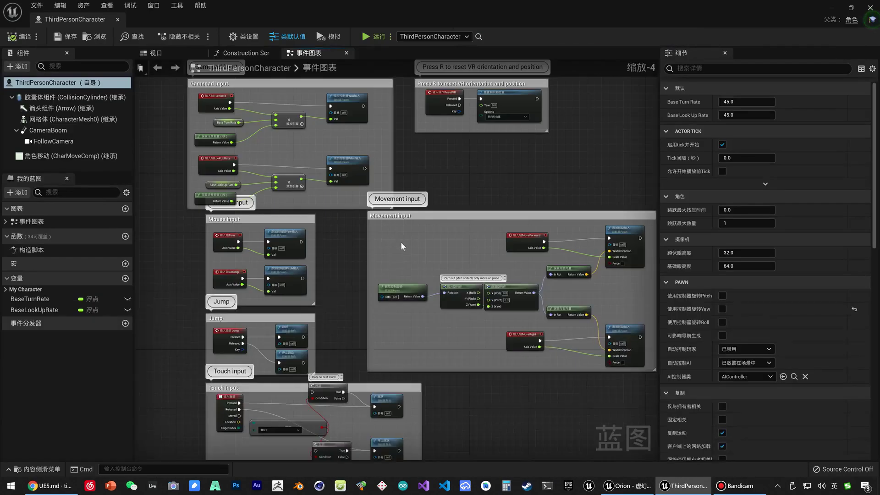
pyautogui.click(118, 20)
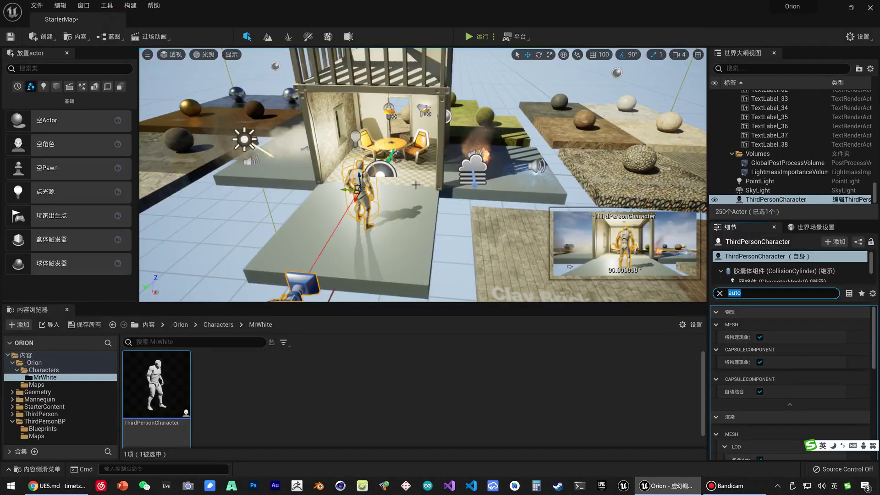